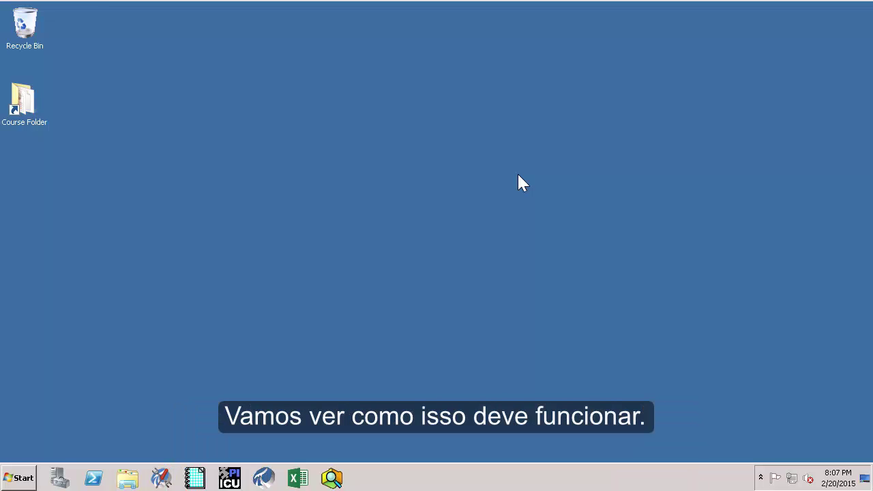
Step: Launch PI System Management Tools and display the list of archives under Operation
{"action": "left_click", "coordinate": [19, 480]}
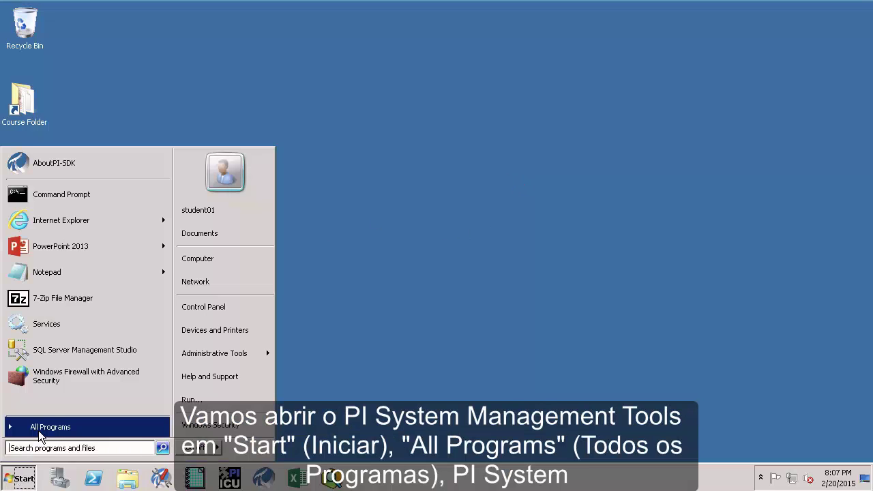
{"action": "left_click", "coordinate": [39, 427]}
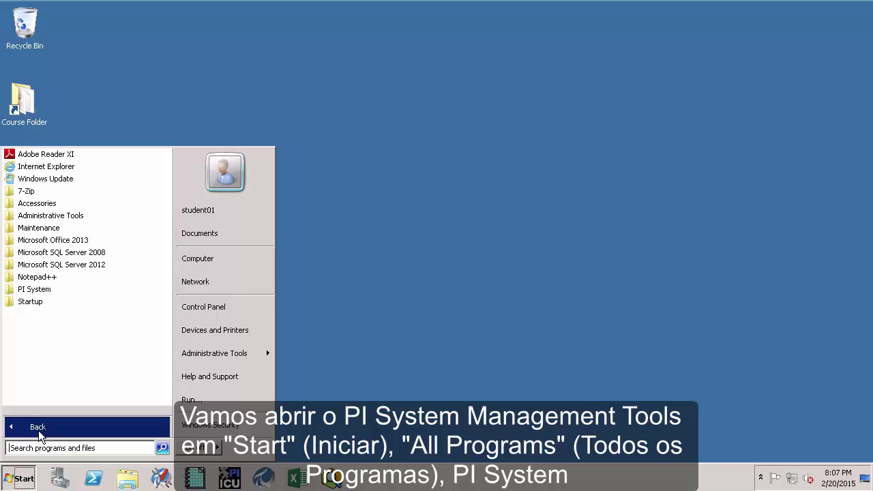
{"action": "left_click", "coordinate": [29, 291]}
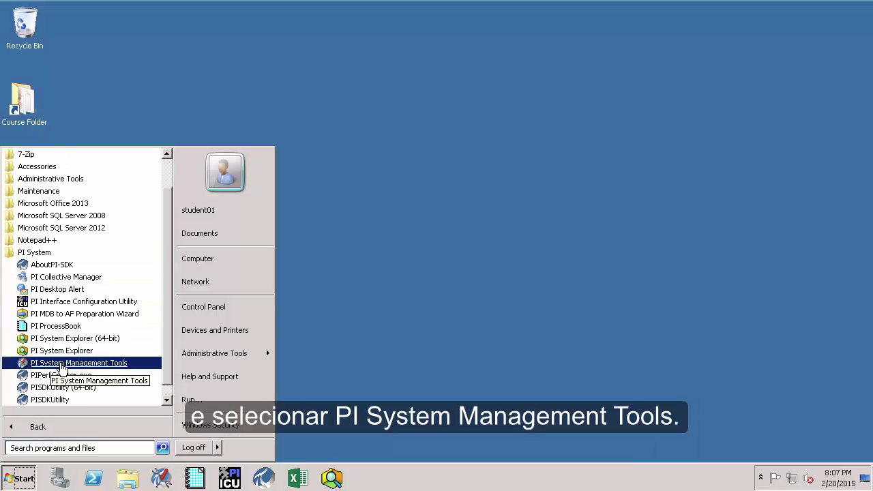
{"action": "left_click", "coordinate": [62, 364]}
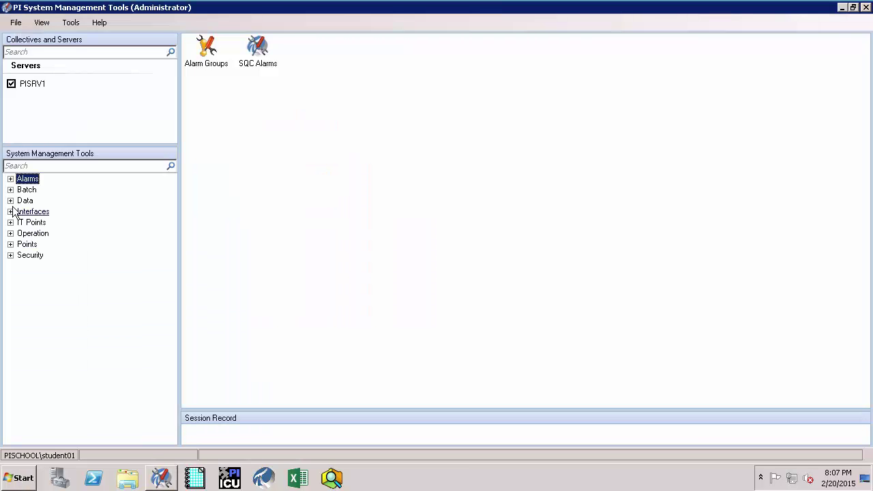
{"action": "left_click", "coordinate": [10, 233]}
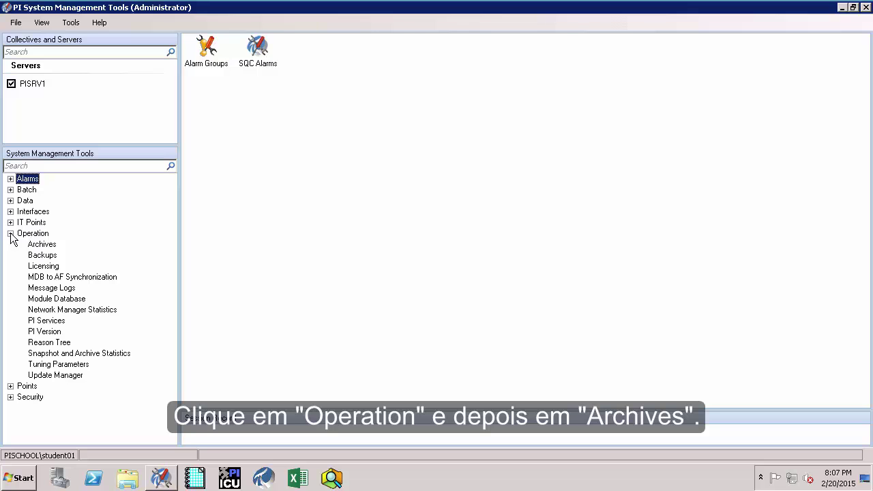
{"action": "left_click", "coordinate": [35, 244]}
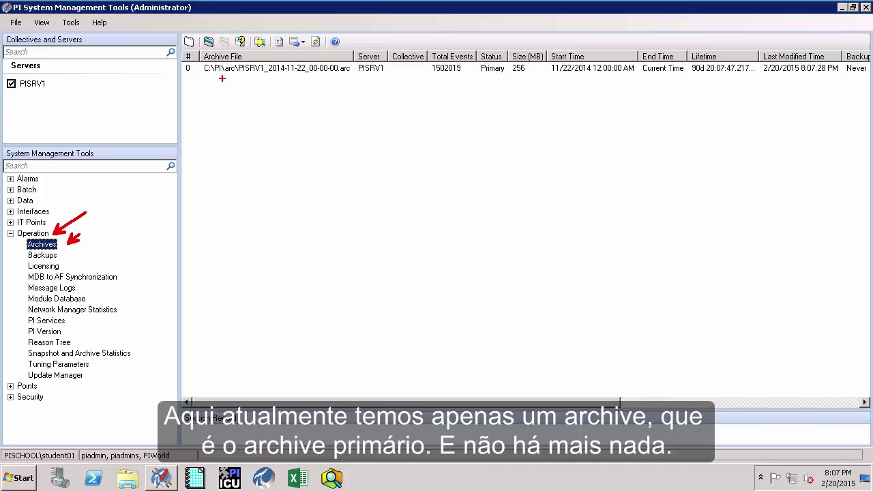
{"action": "left_click_drag", "start_coordinate": [222, 80], "coordinate": [192, 123]}
{"action": "left_click_drag", "start_coordinate": [482, 77], "coordinate": [432, 128]}
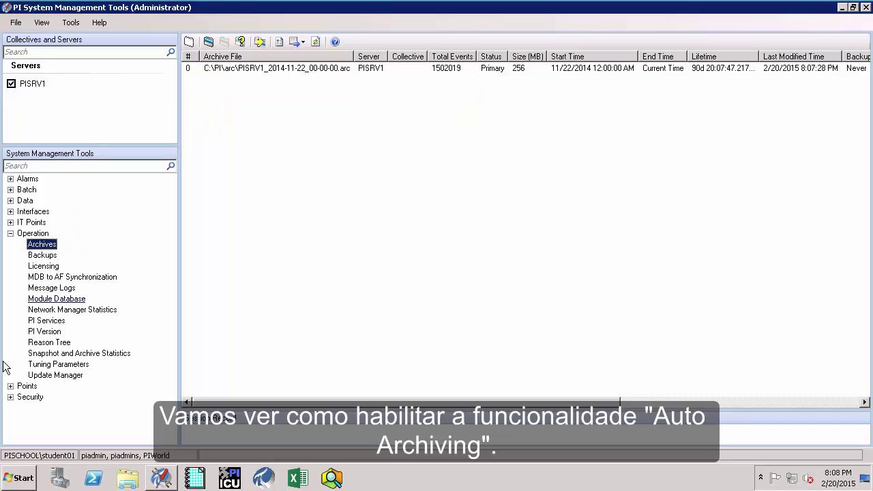
Step: Open the Archive_AutoArchiveFileRoot parameter from the Archive tuning parameters for editing
{"action": "left_click", "coordinate": [62, 368]}
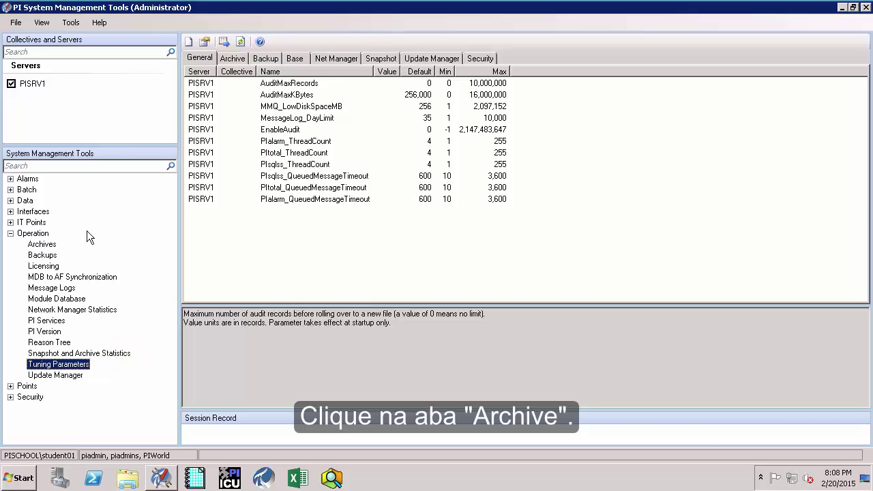
{"action": "left_click", "coordinate": [233, 59]}
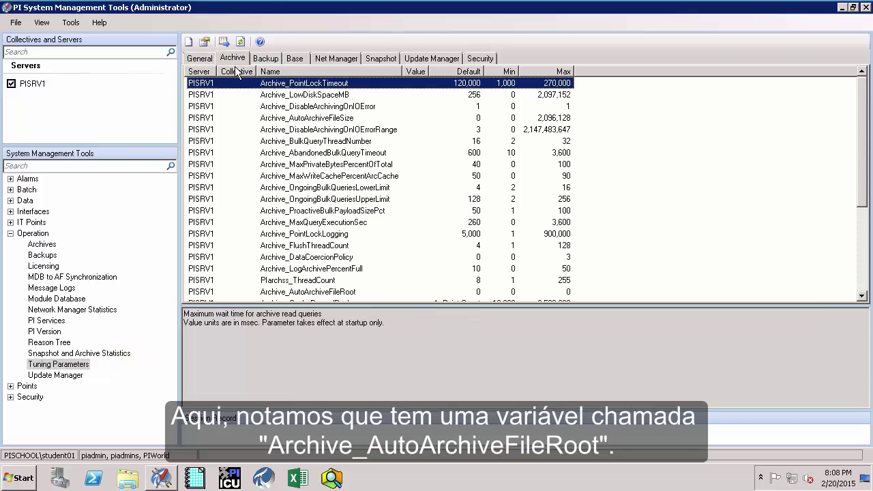
{"action": "left_click", "coordinate": [304, 295]}
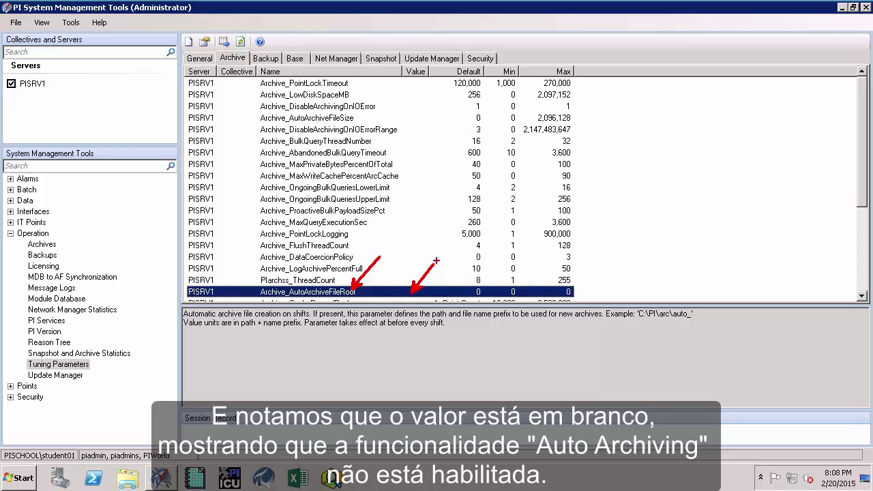
{"action": "double_click", "coordinate": [329, 293]}
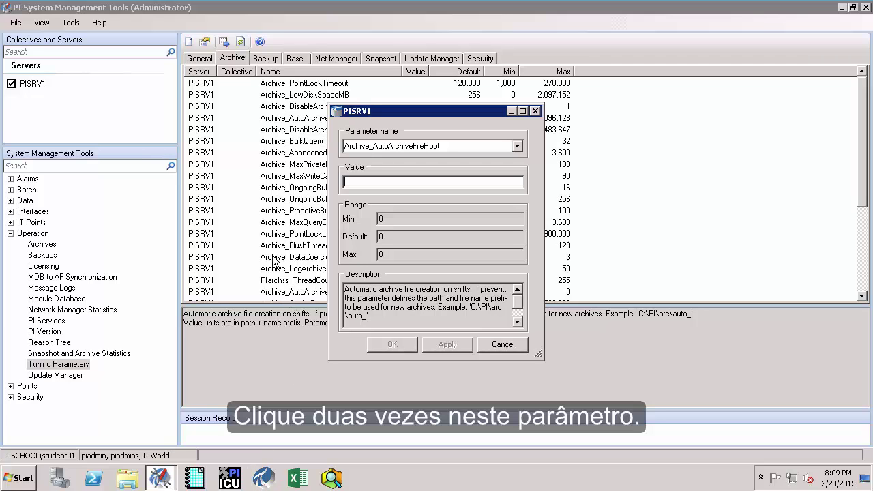
Step: Browse to the C:\PI\arc folder in Windows Explorer and copy its full path
{"action": "left_click", "coordinate": [126, 480]}
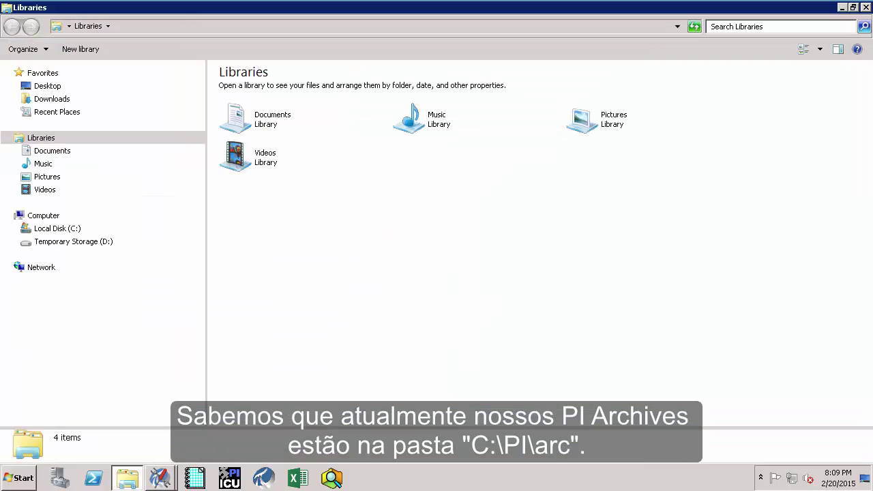
{"action": "left_click", "coordinate": [68, 232]}
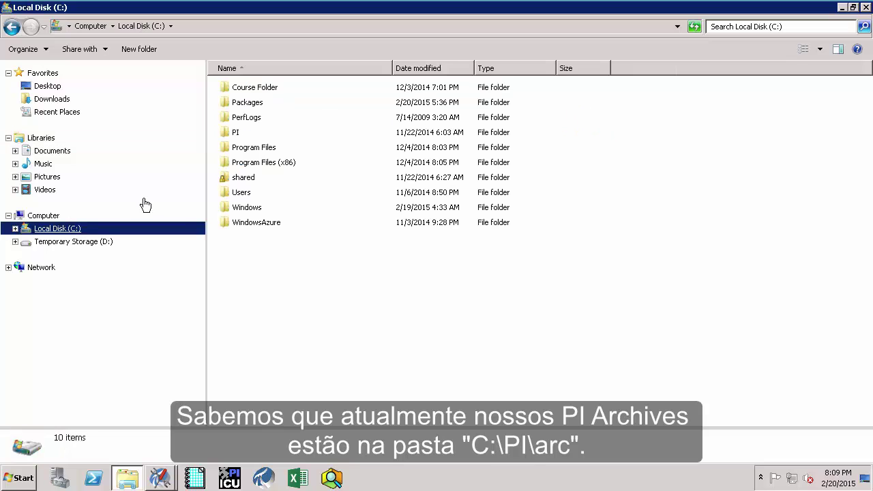
{"action": "double_click", "coordinate": [232, 133]}
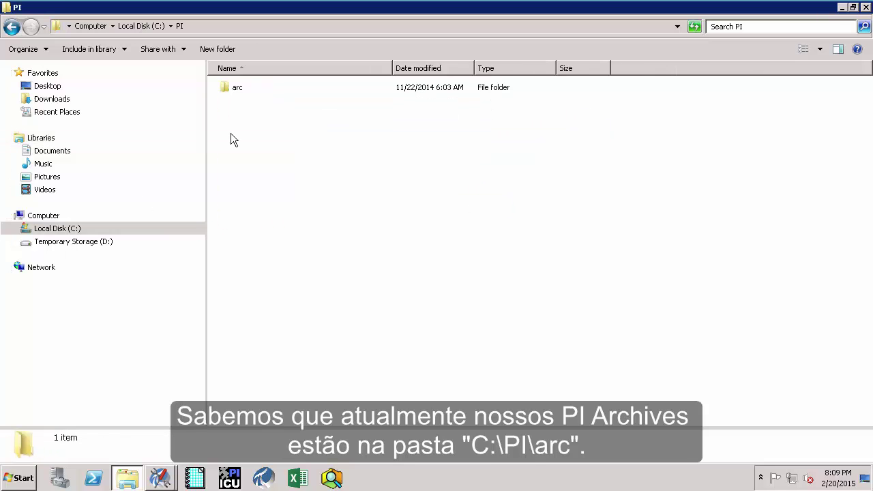
{"action": "double_click", "coordinate": [227, 87]}
{"action": "left_click", "coordinate": [228, 27]}
{"action": "key", "text": "ctrl+c"}
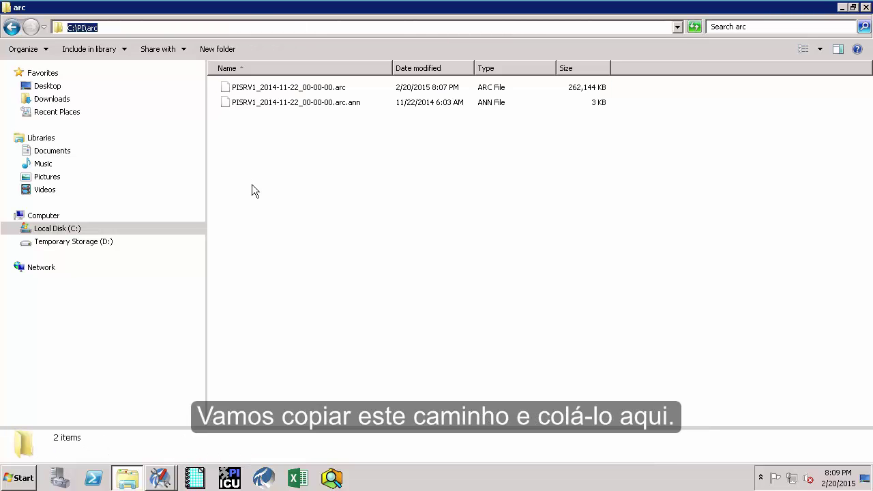
Step: Back in PI System Management Tools, set Archive_AutoArchiveFileRoot to C:\PI\arc\PISRV1_ using the copied folder path and accept the change
{"action": "left_click", "coordinate": [160, 477]}
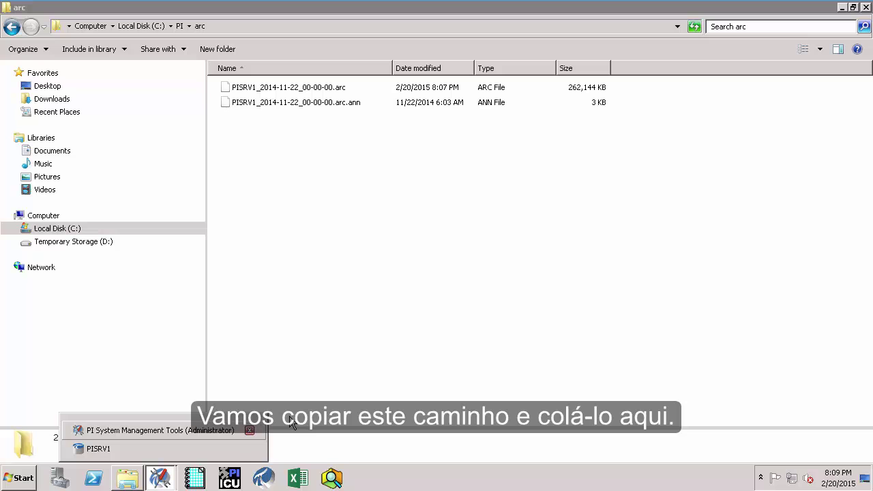
{"action": "left_click", "coordinate": [199, 447]}
{"action": "key", "text": "ctrl+v"}
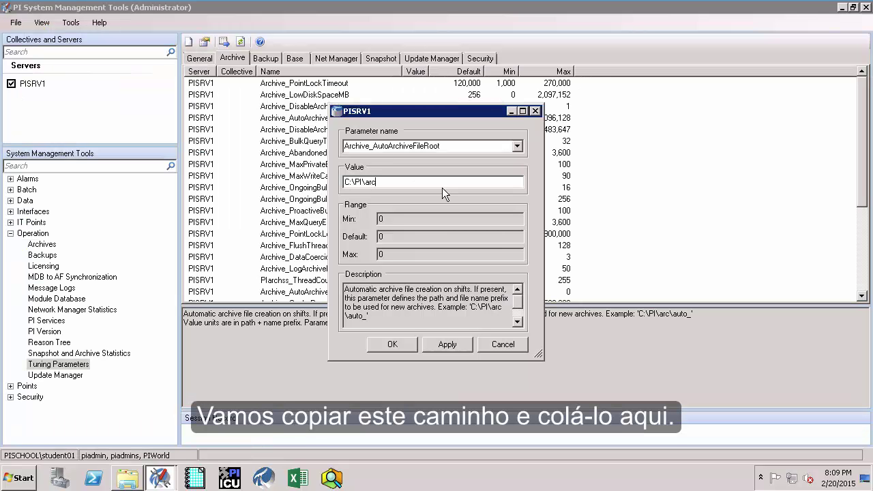
{"action": "type", "text": "\\"}
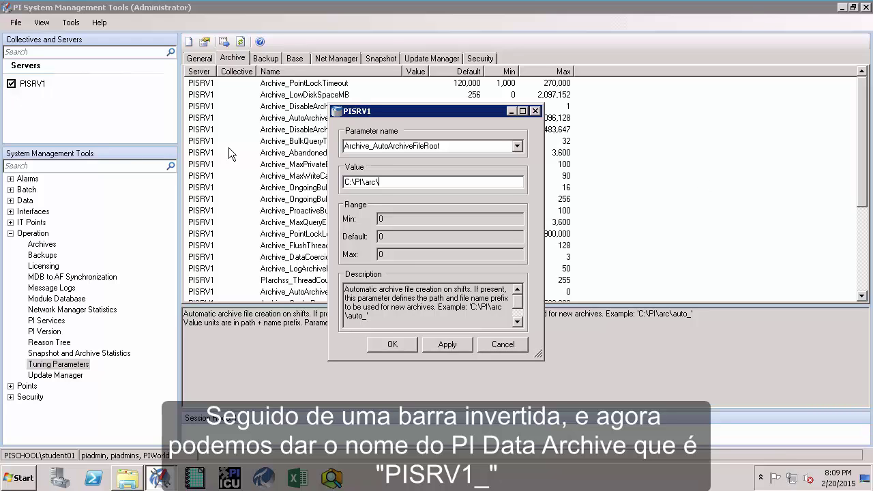
{"action": "type", "text": "PISRV1_"}
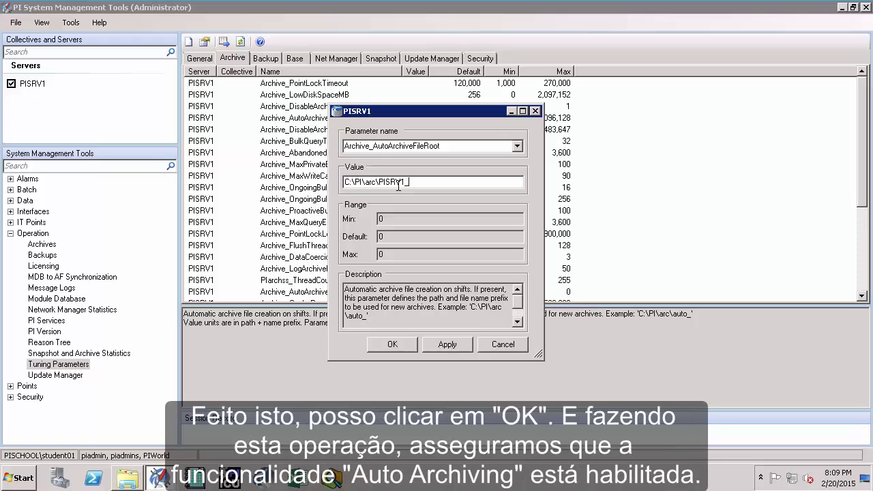
{"action": "left_click", "coordinate": [392, 345]}
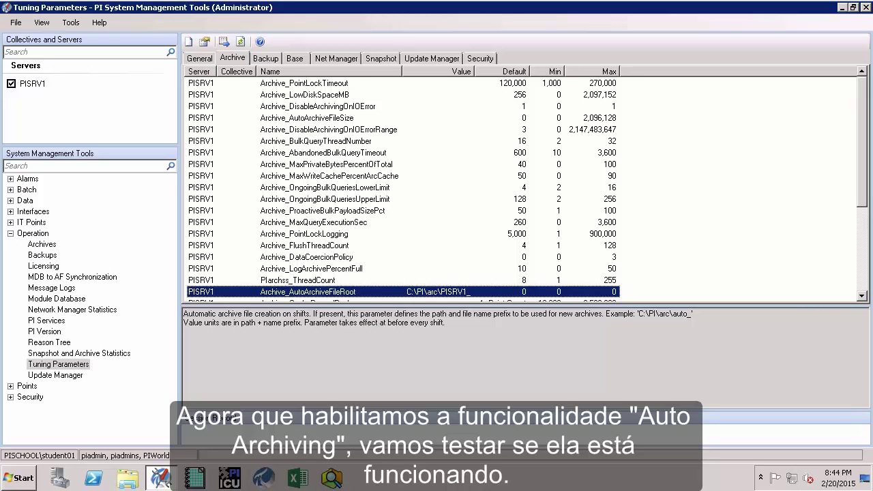
Step: Return to the list of archives and force an archive shift on server PISRV1
{"action": "left_click", "coordinate": [47, 246]}
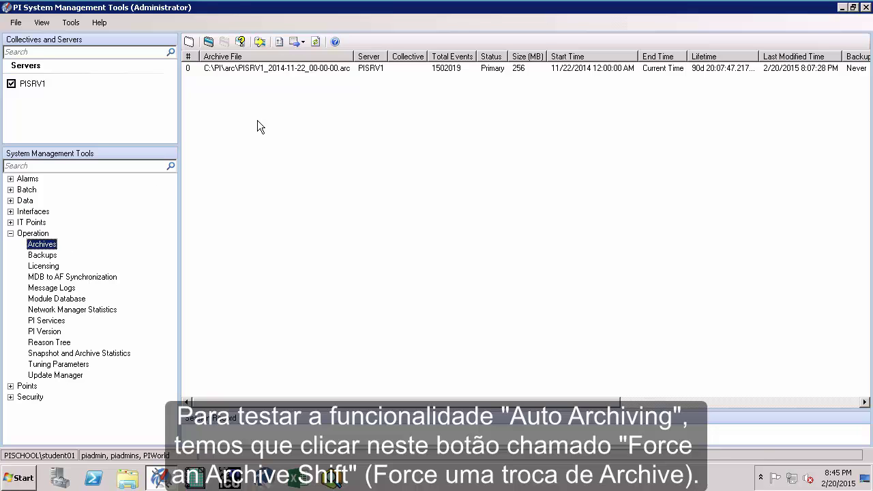
{"action": "left_click", "coordinate": [262, 44]}
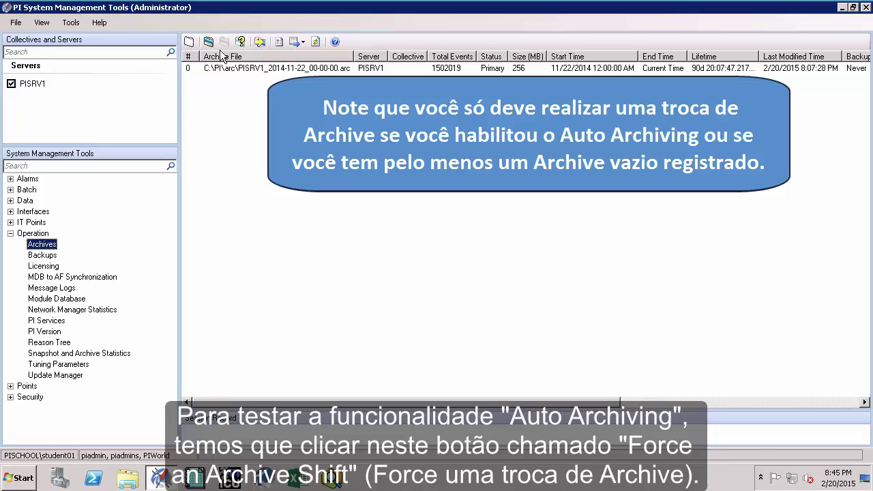
{"action": "left_click", "coordinate": [262, 43]}
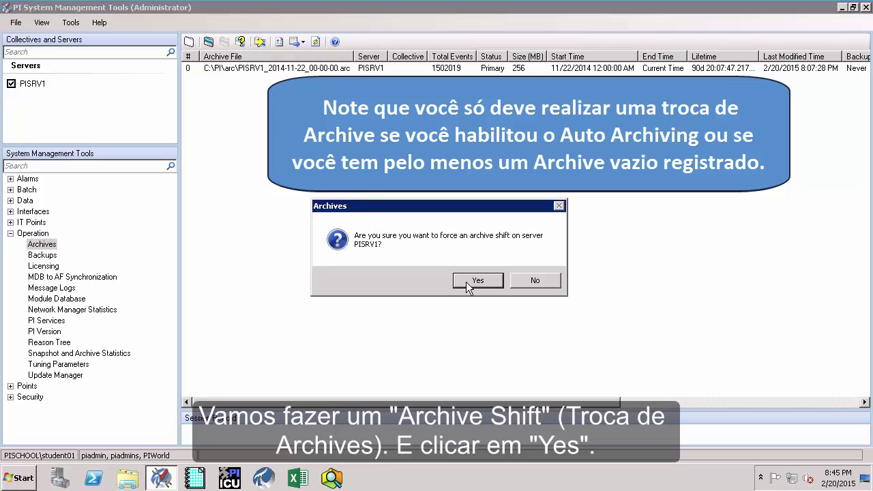
{"action": "left_click", "coordinate": [476, 280]}
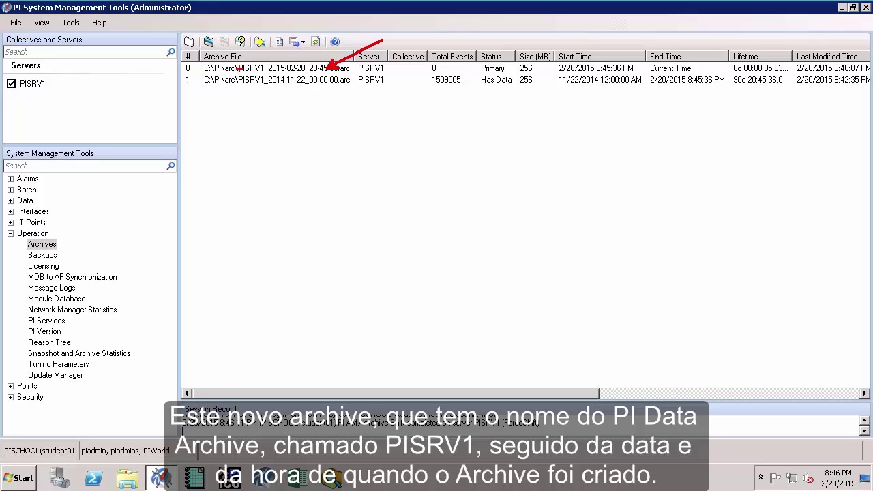
{"action": "left_click_drag", "start_coordinate": [238, 72], "coordinate": [270, 72]}
{"action": "left_click_drag", "start_coordinate": [491, 64], "coordinate": [541, 35]}
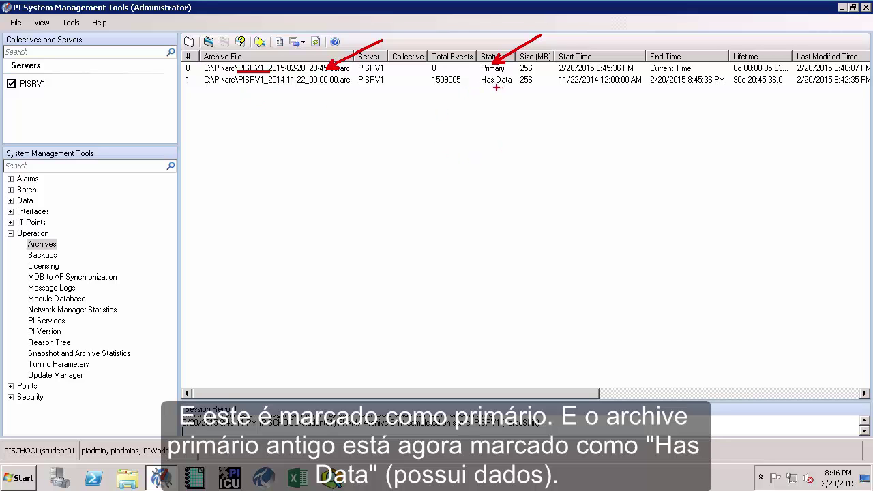
{"action": "left_click_drag", "start_coordinate": [496, 87], "coordinate": [443, 113]}
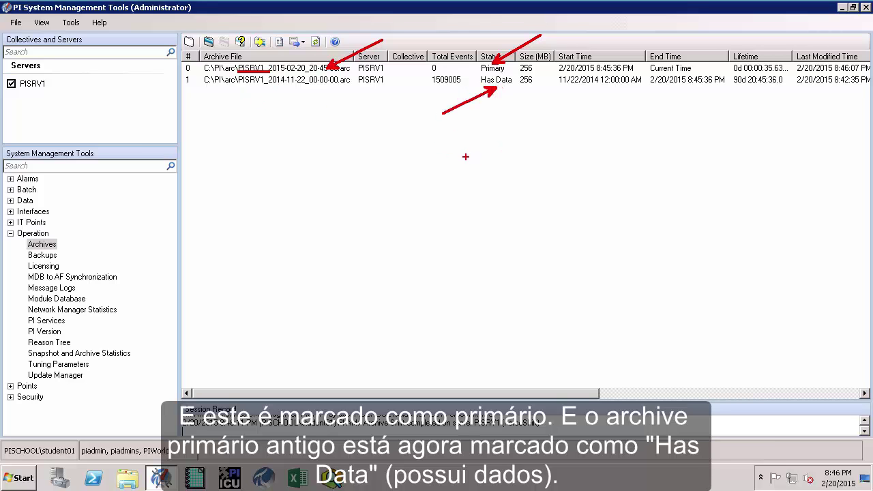